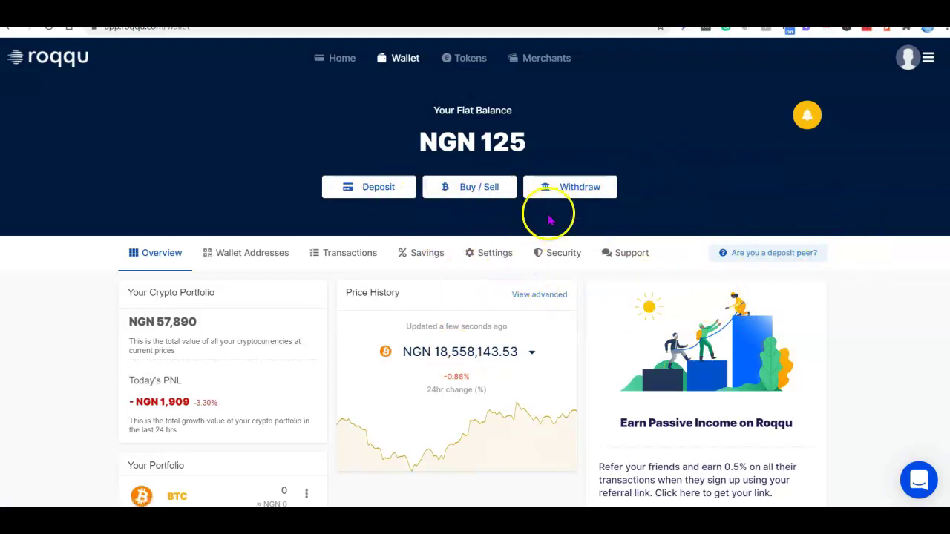
Enter a NGN 5,000 deposit with the 2% fee included and proceed
left_click(388, 190)
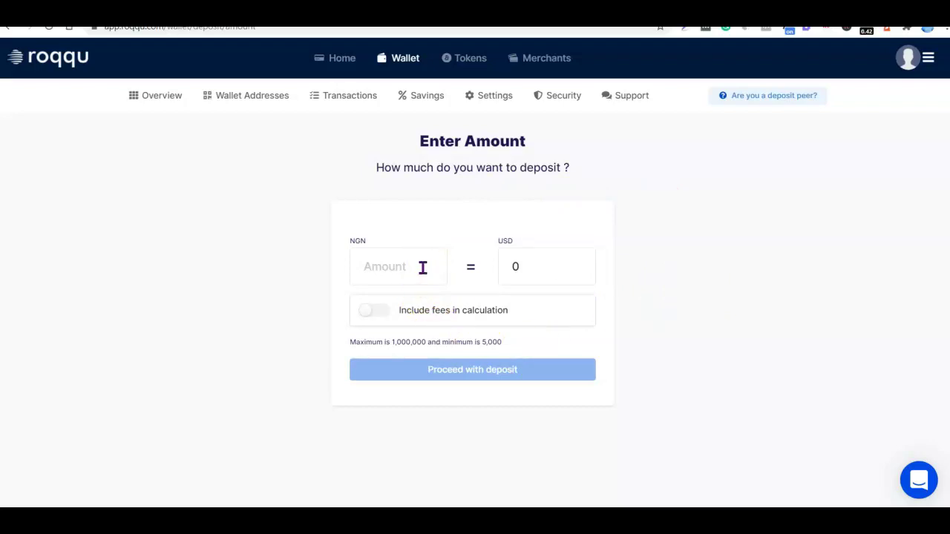
left_click(422, 267)
type("5,000")
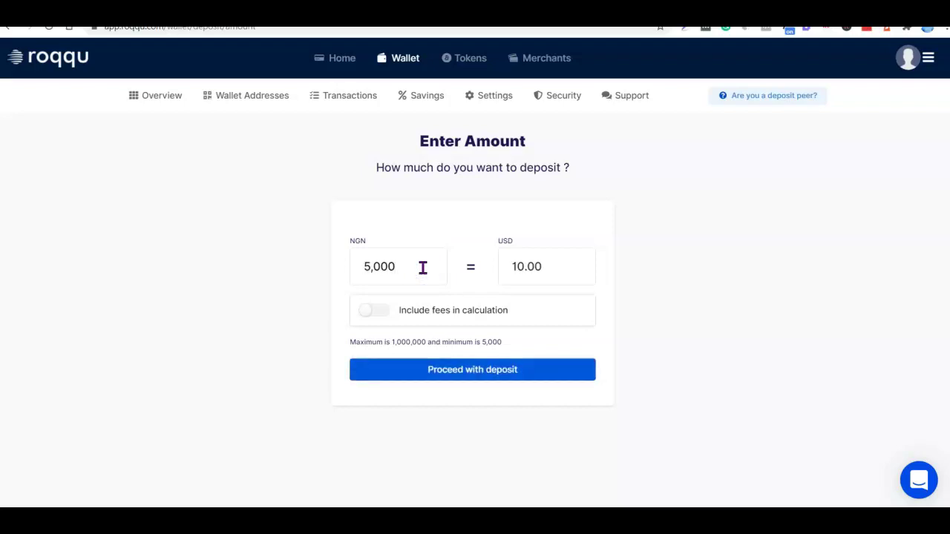
left_click(366, 312)
left_click(688, 279)
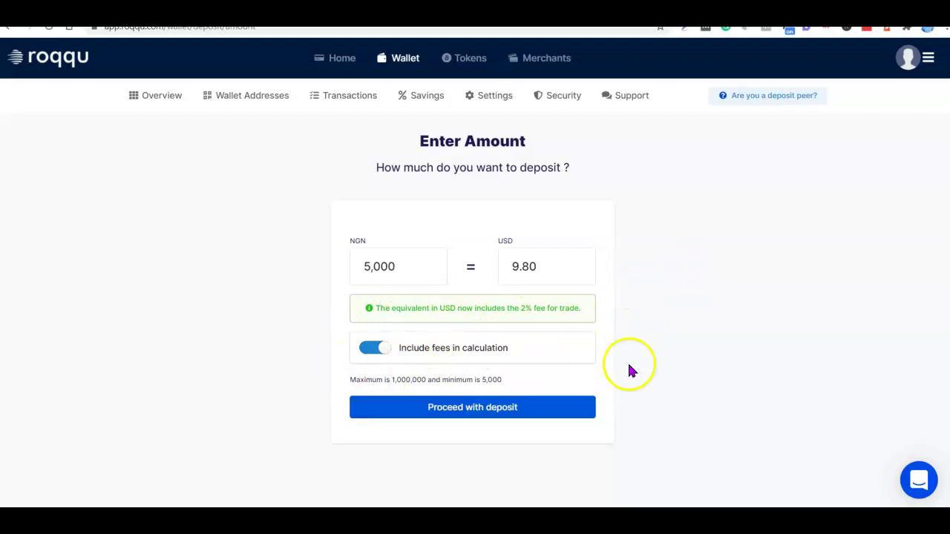
left_click(481, 407)
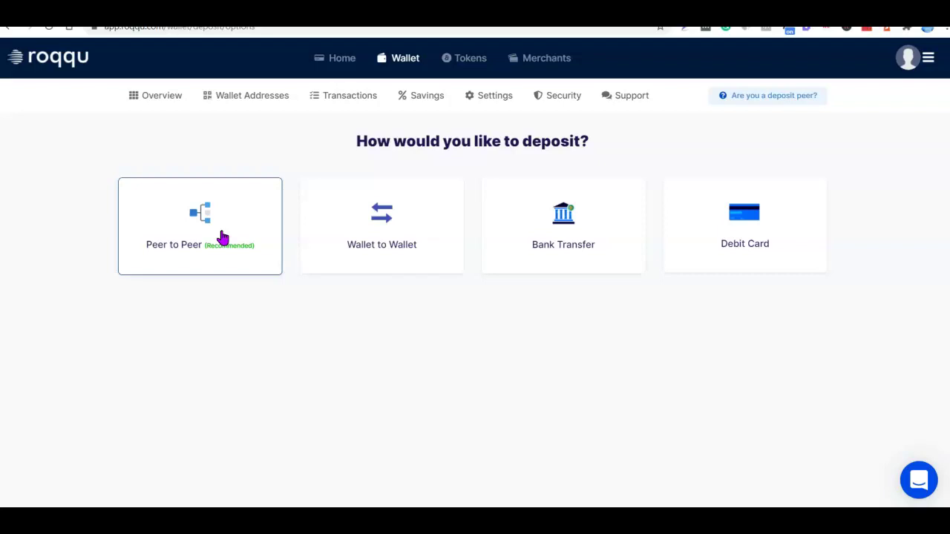
Choose a Peer to Peer deposit paid from a bank account
left_click(215, 226)
left_click(506, 268)
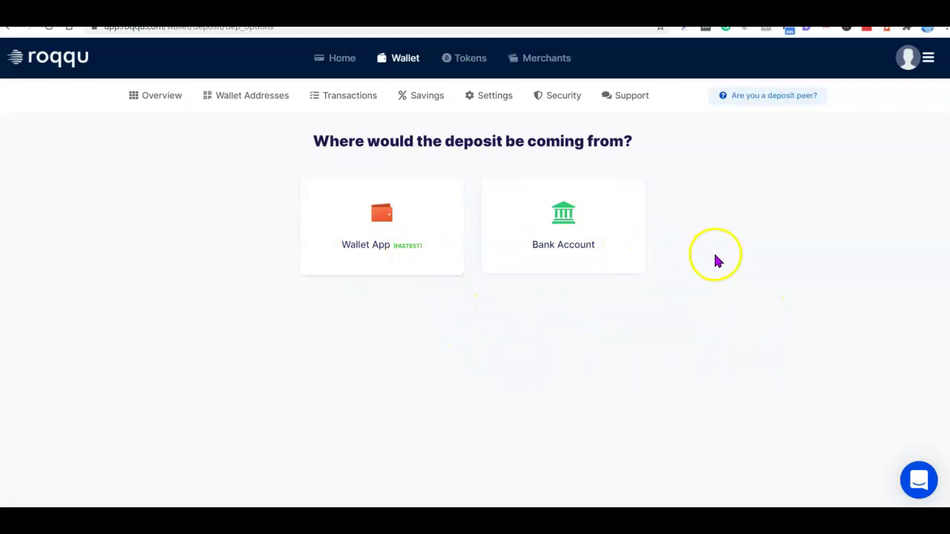
left_click(564, 242)
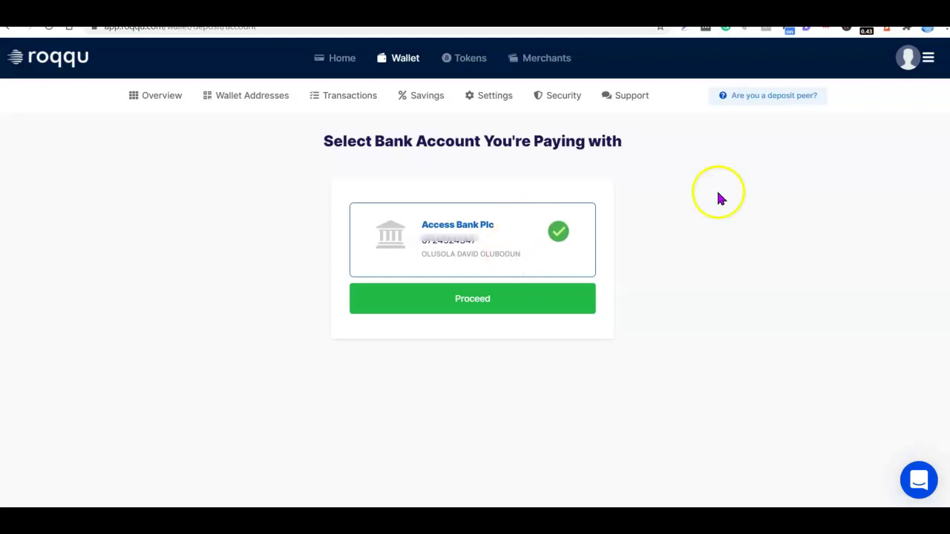
Continue with the Access Bank account and browse the verified sellers from Topsy to Bannerr
left_click(484, 304)
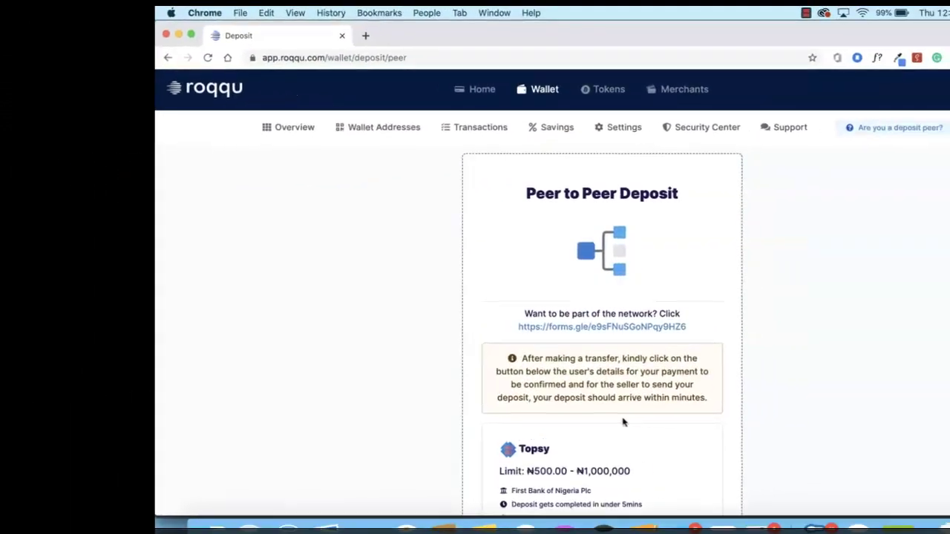
scroll(496, 425, "down", 1)
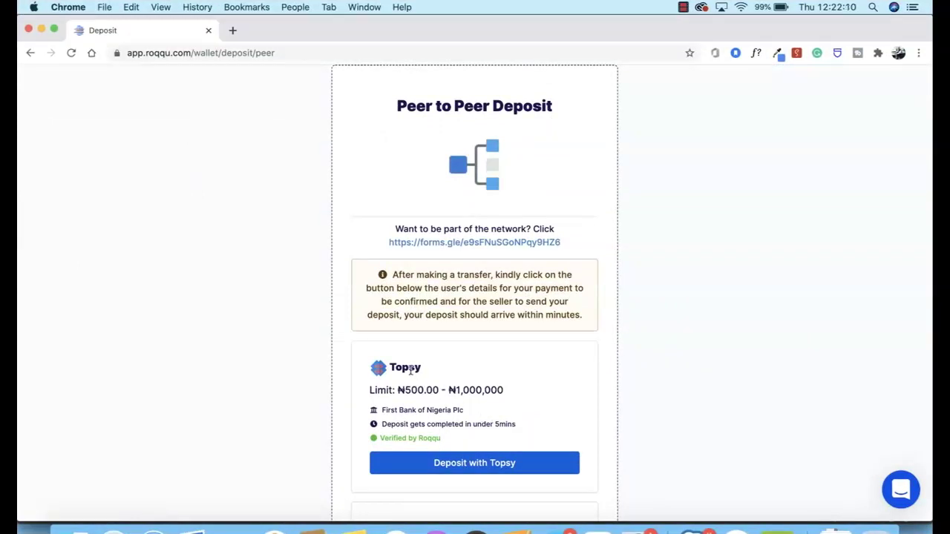
scroll(417, 380, "down", 5)
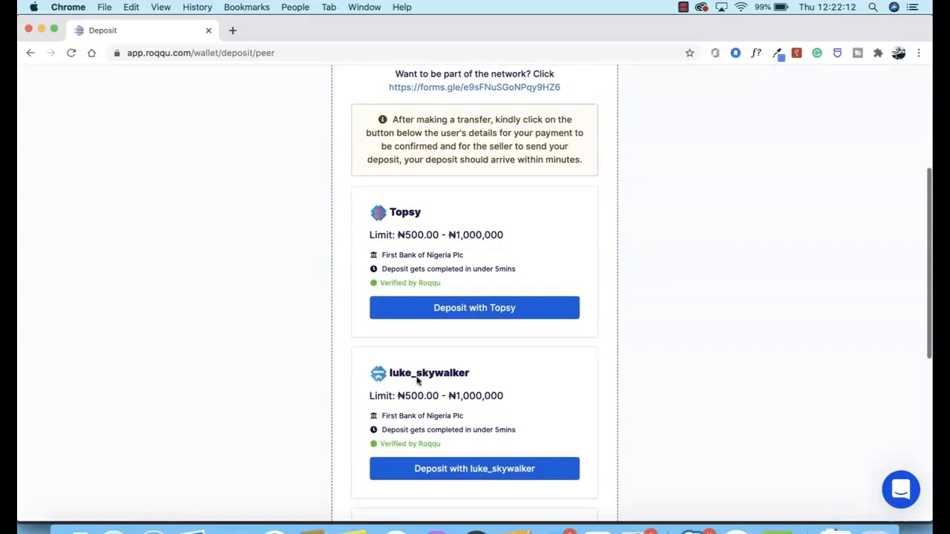
scroll(417, 377, "down", 6)
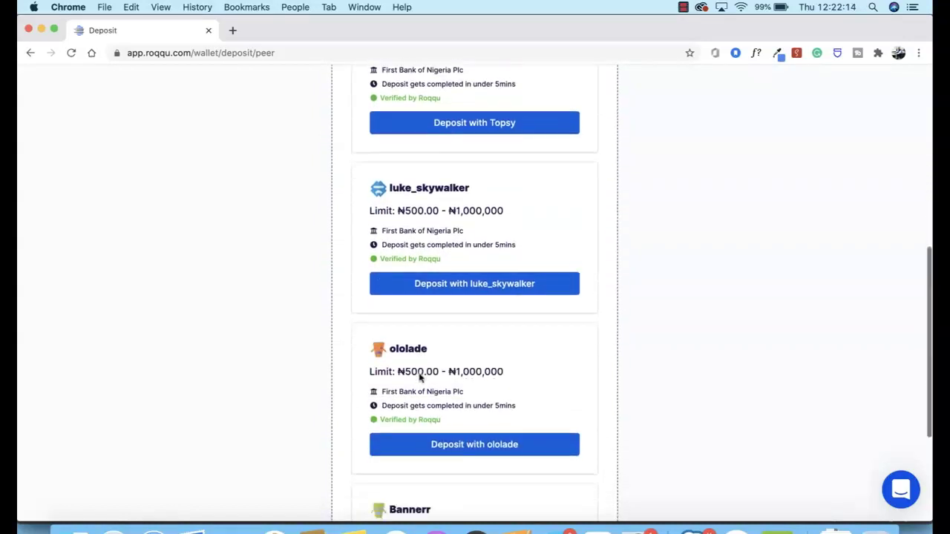
scroll(419, 378, "down", 5)
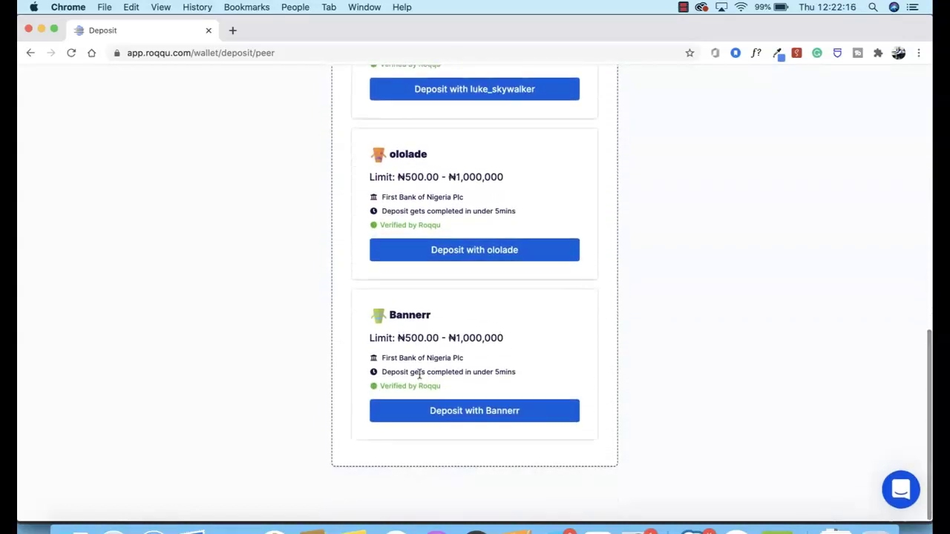
scroll(419, 381, "up", 8)
scroll(420, 380, "up", 3)
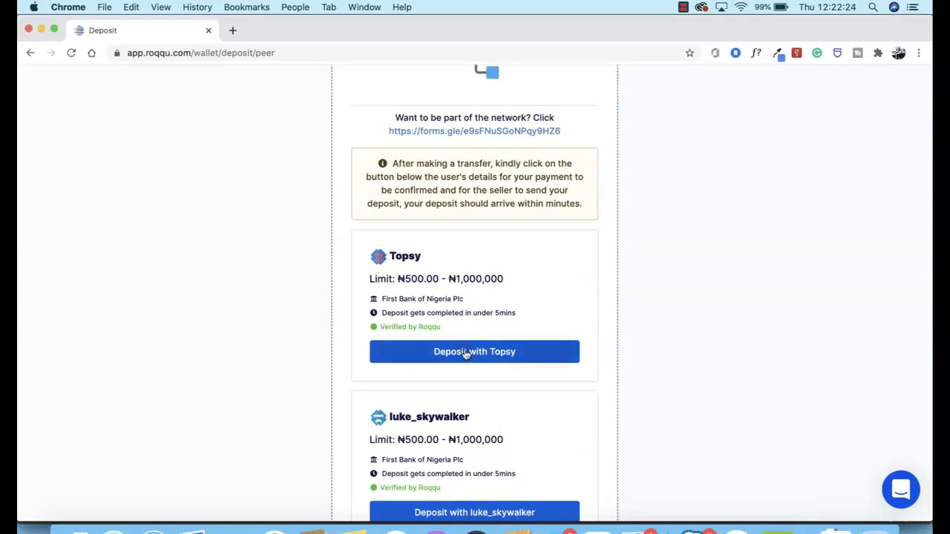
scroll(472, 357, "down", 10)
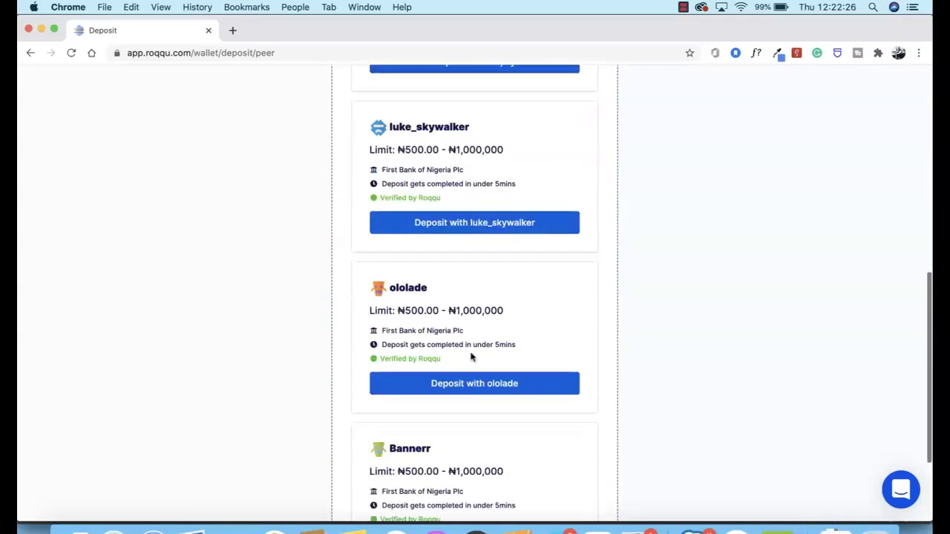
scroll(458, 327, "down", 2)
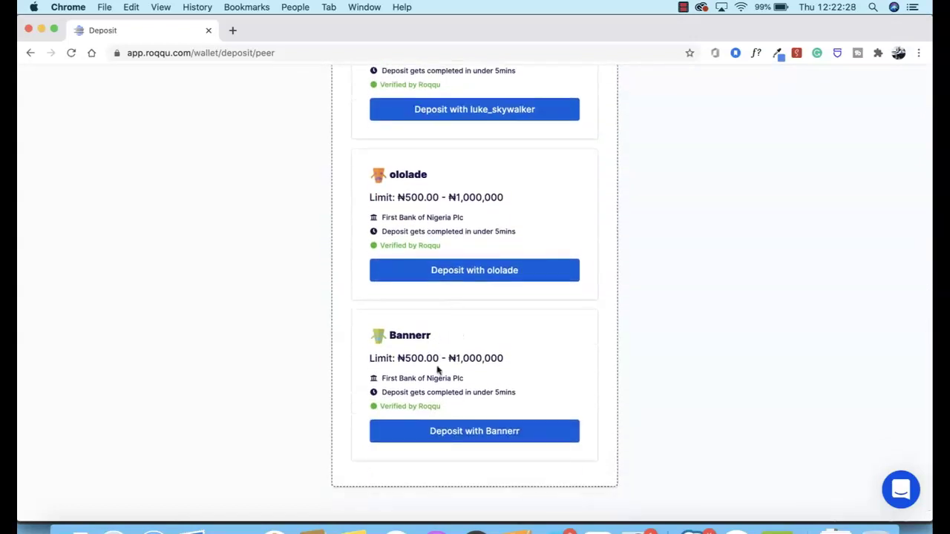
Deposit through seller Bannerr and review the PAY TO and PAY FROM details
left_click(463, 434)
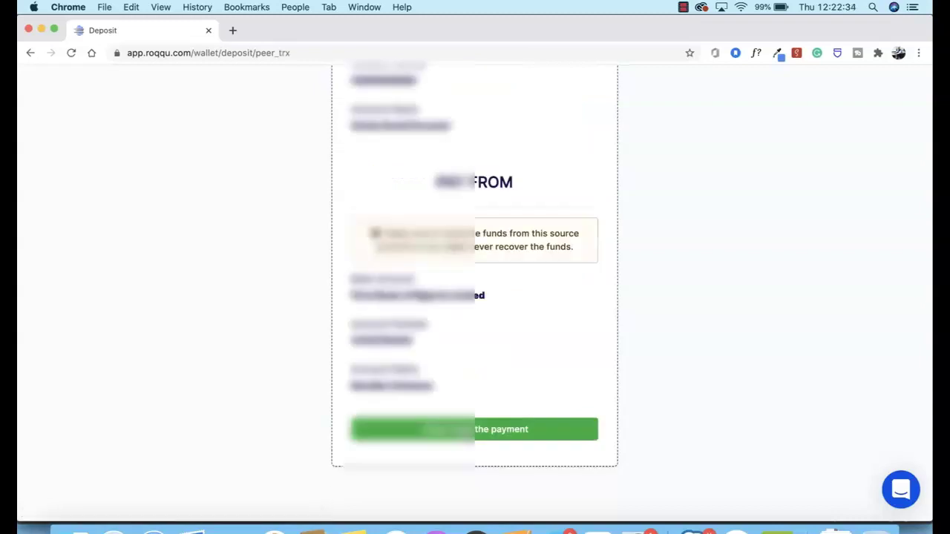
scroll(480, 359, "up", 2)
scroll(478, 359, "up", 5)
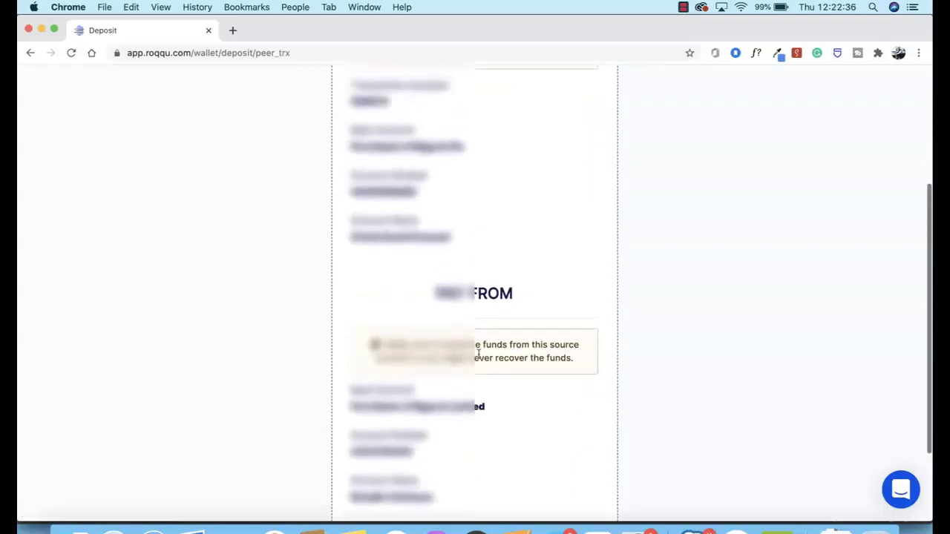
scroll(479, 358, "up", 1)
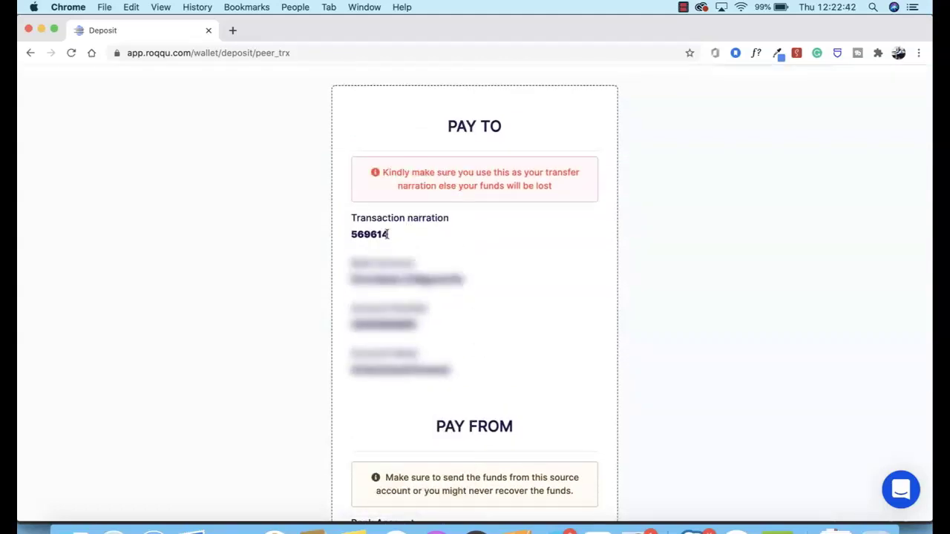
scroll(386, 234, "up", 1)
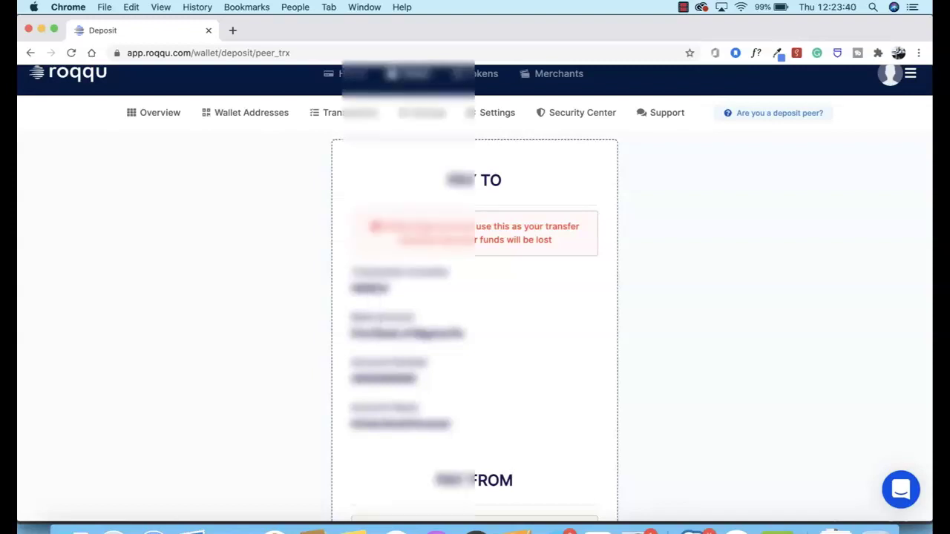
scroll(377, 304, "down", 5)
scroll(376, 304, "down", 3)
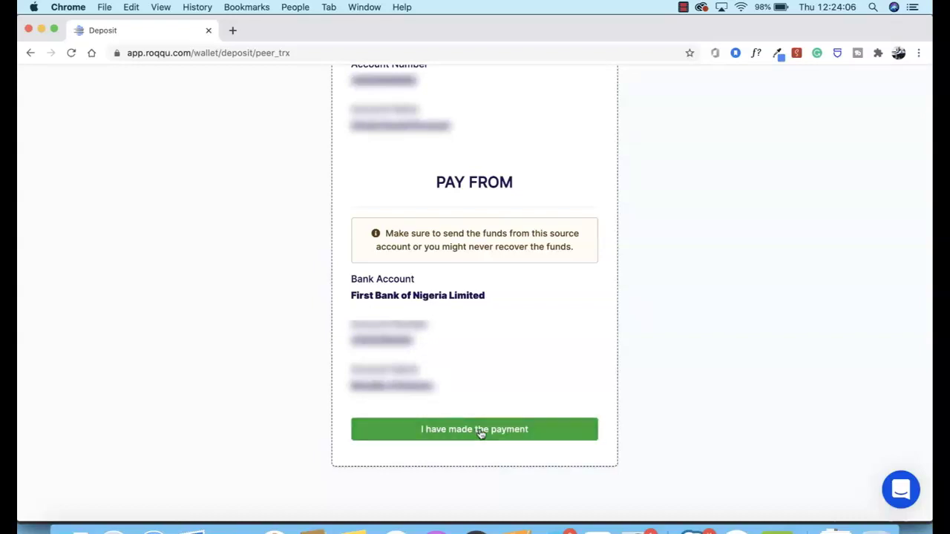
Confirm the payment was made, then return to the wallet overview
left_click(480, 432)
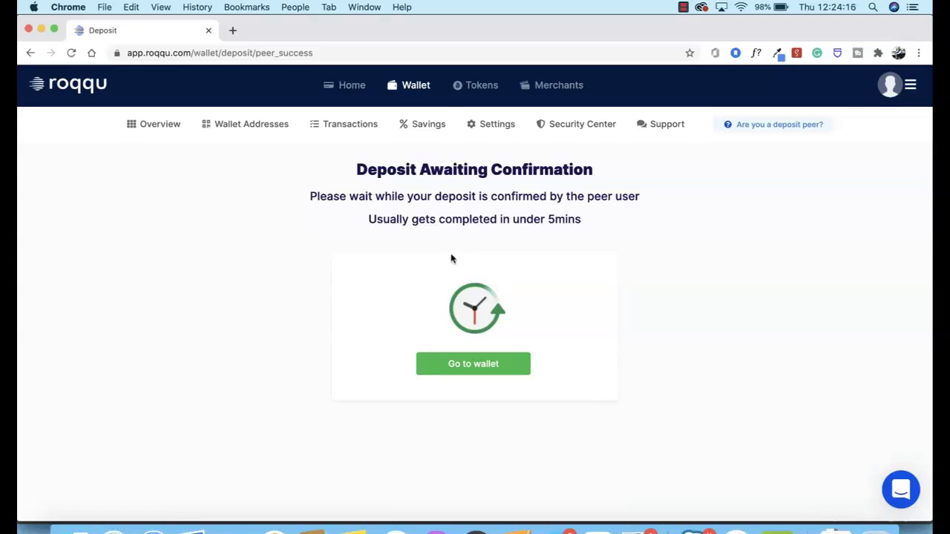
left_click(484, 368)
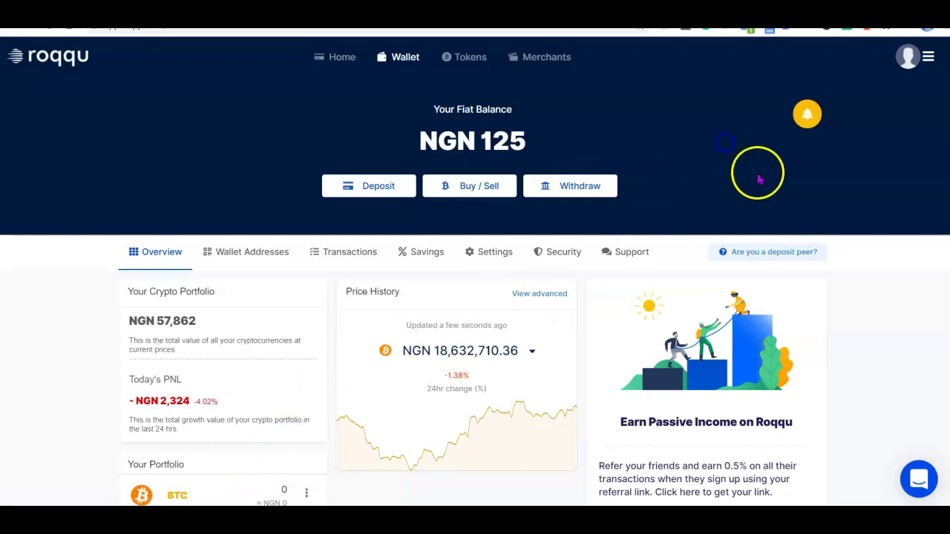
Choose Instant Sell from the Buy / Sell options
scroll(361, 297, "down", 3)
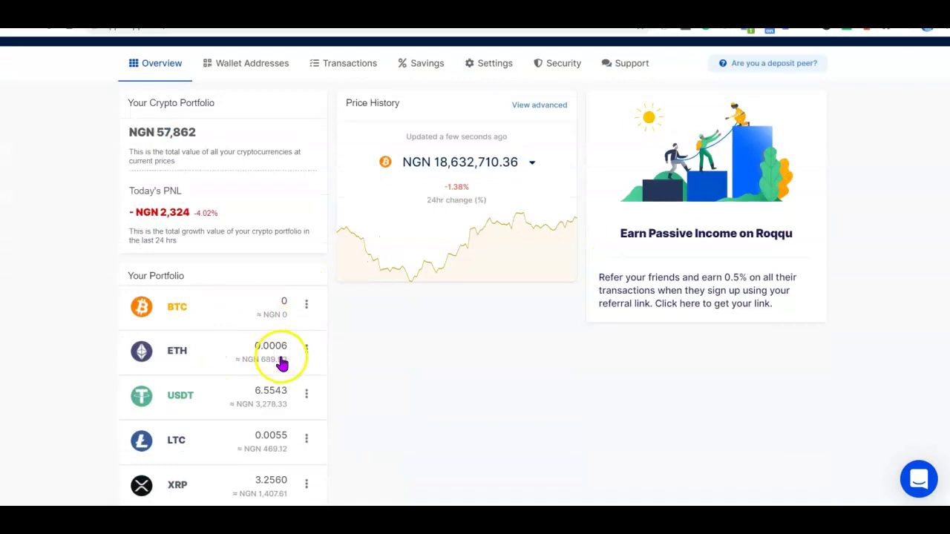
scroll(363, 327, "up", 2)
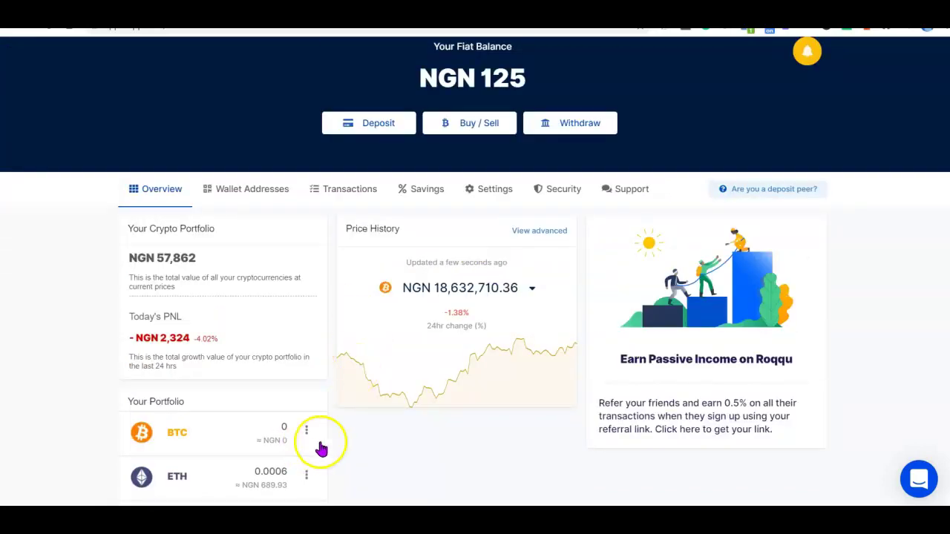
left_click(481, 123)
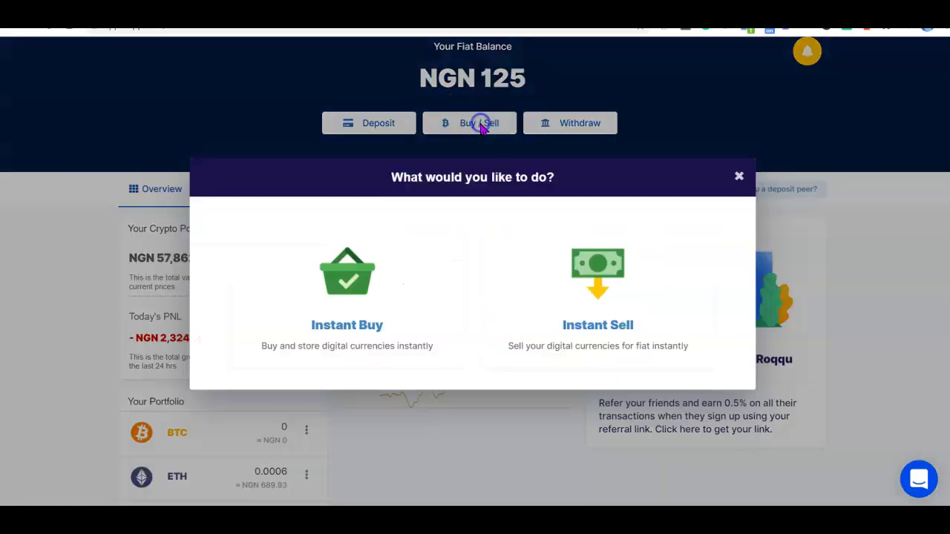
left_click(595, 295)
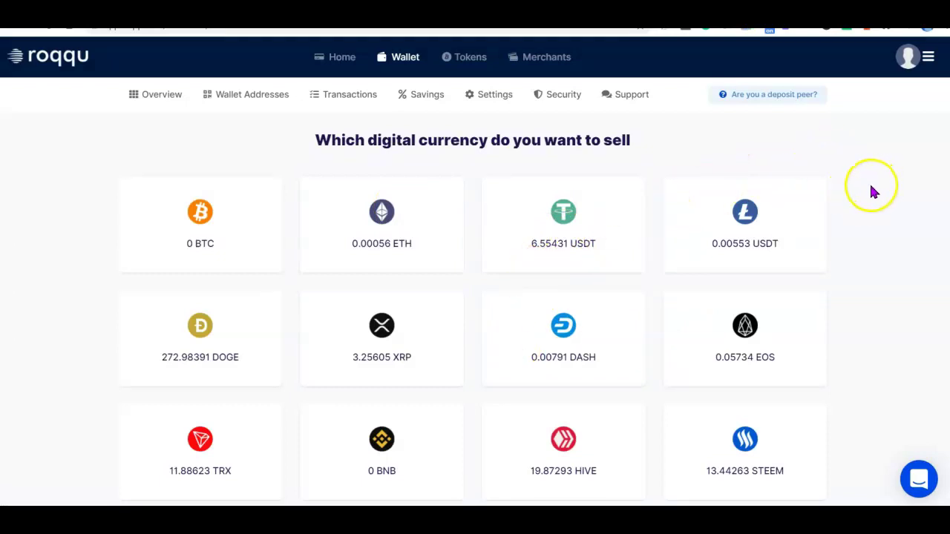
Pick HIVE, sell it for NGN 3,000, and proceed to the sale confirmation
scroll(872, 188, "down", 1)
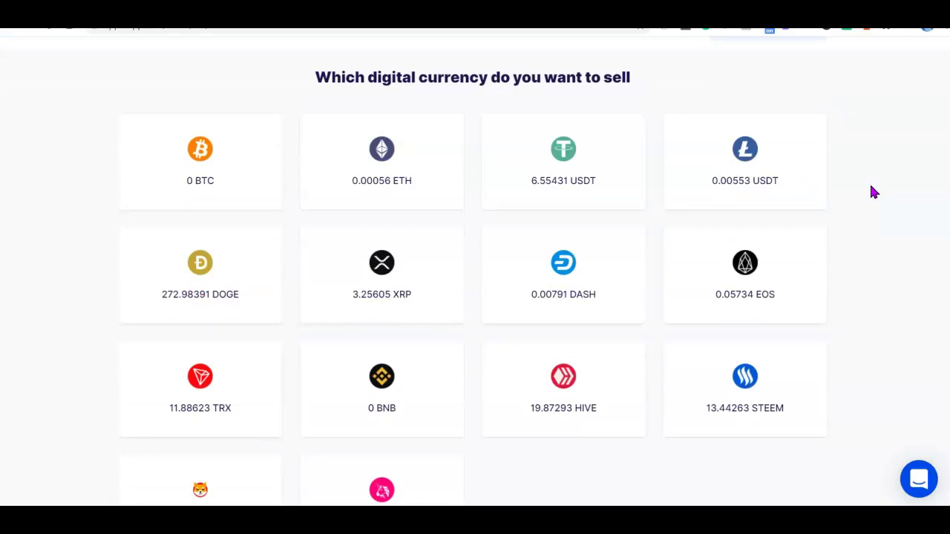
scroll(861, 223, "down", 1)
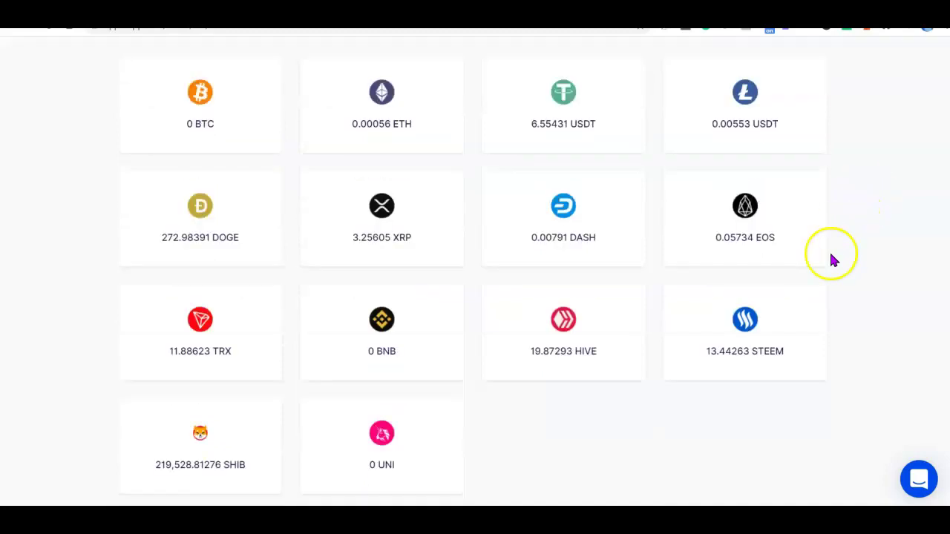
left_click(578, 337)
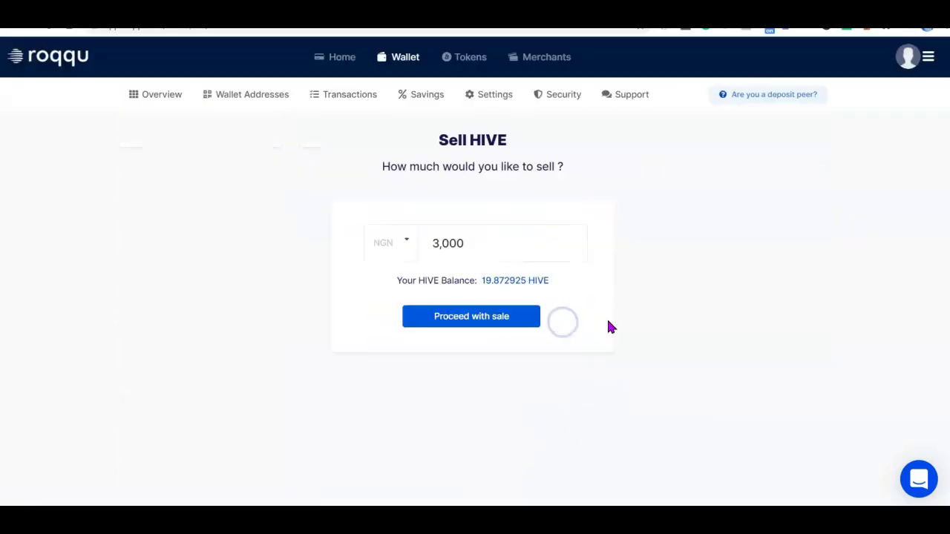
left_click(404, 244)
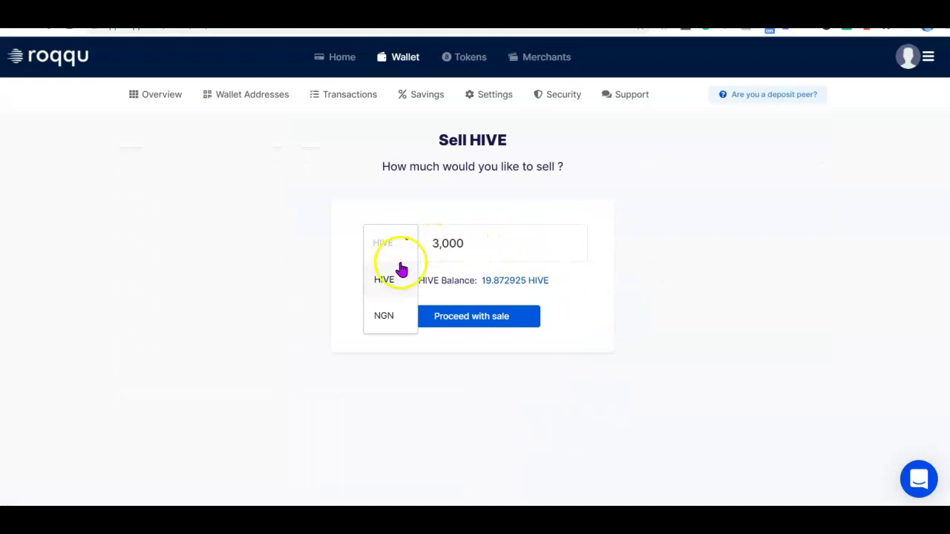
left_click(391, 316)
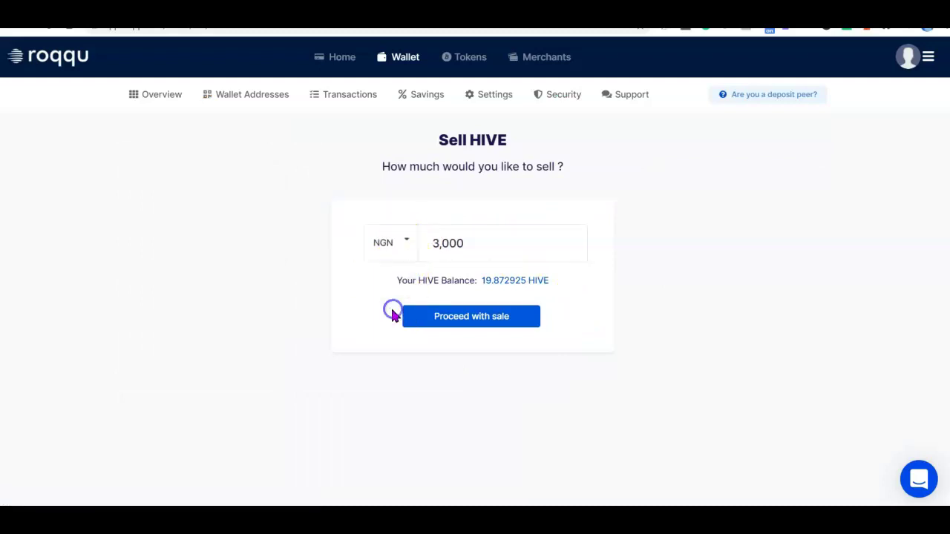
left_click(489, 242)
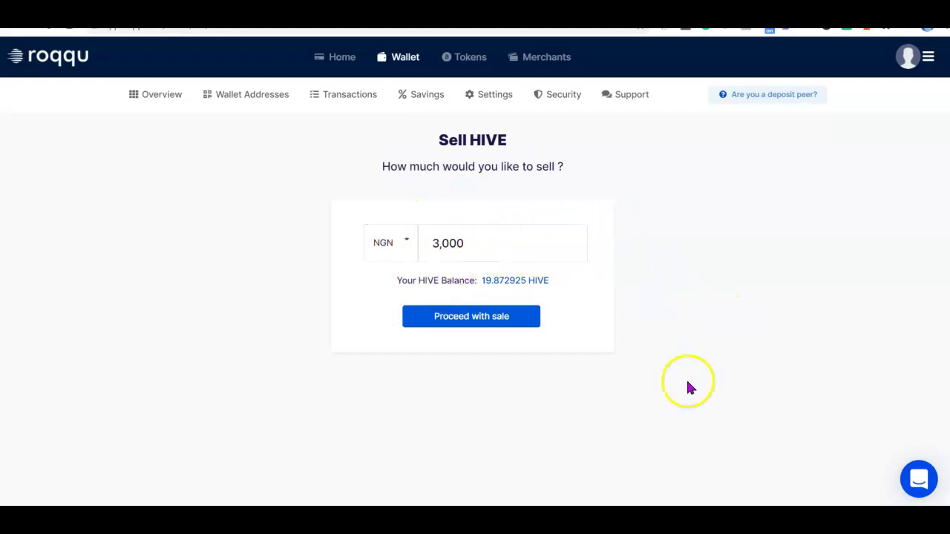
left_click(472, 325)
scroll(613, 275, "down", 1)
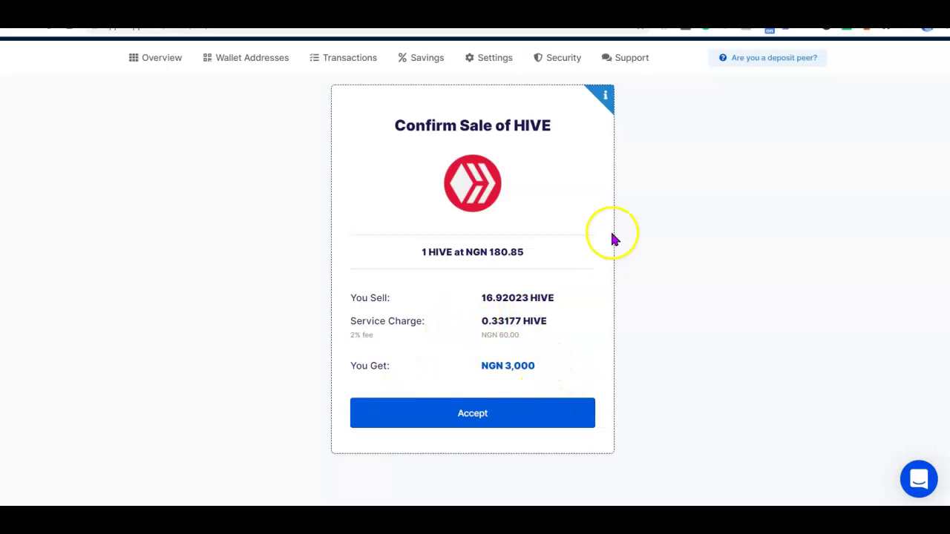
Accept the HIVE sale, then start a naira withdrawal to a bank account
left_click(471, 414)
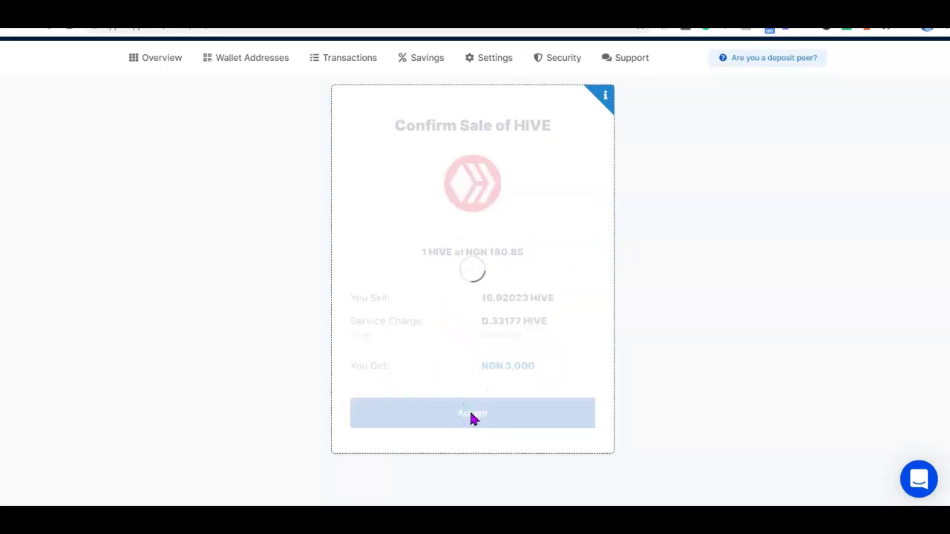
left_click(475, 317)
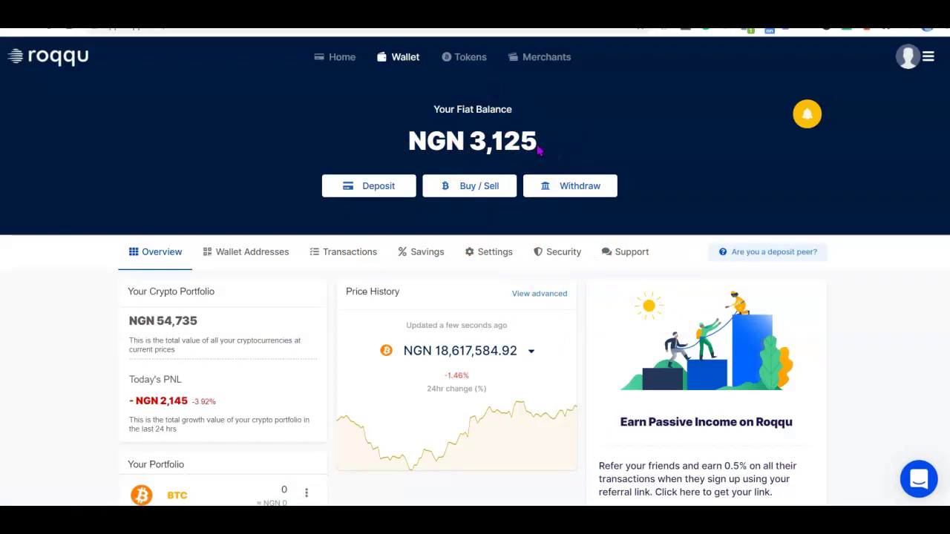
left_click(569, 186)
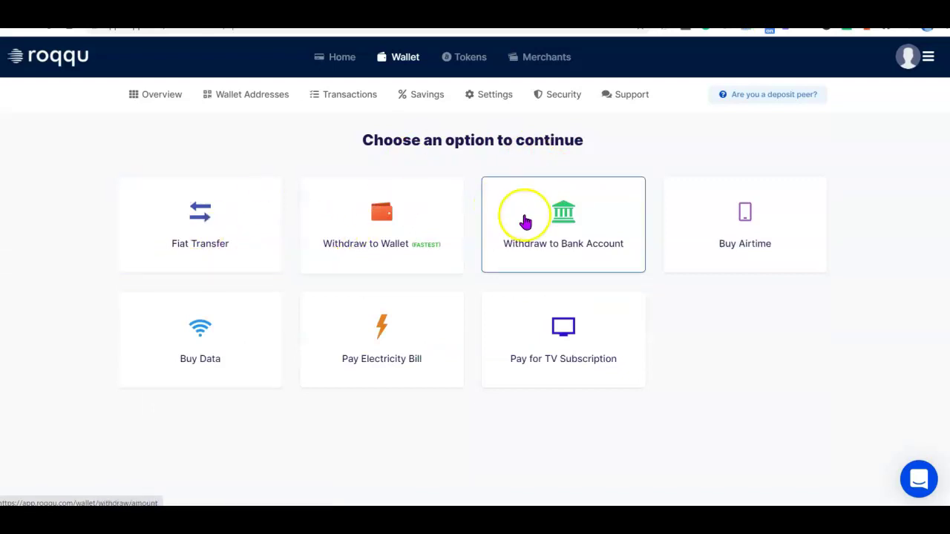
left_click(582, 217)
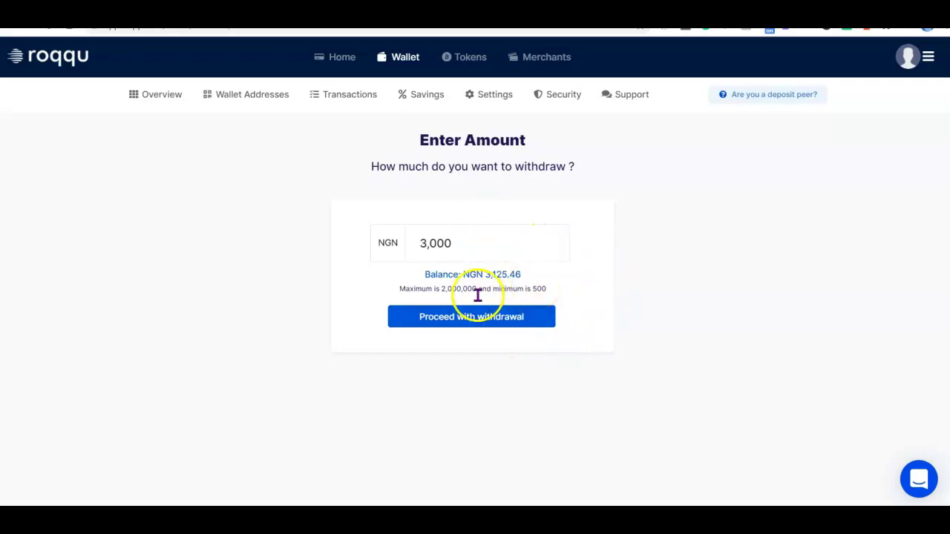
Submit the NGN 3,000 withdrawal to the Access Bank Plc account and confirm it
left_click(479, 321)
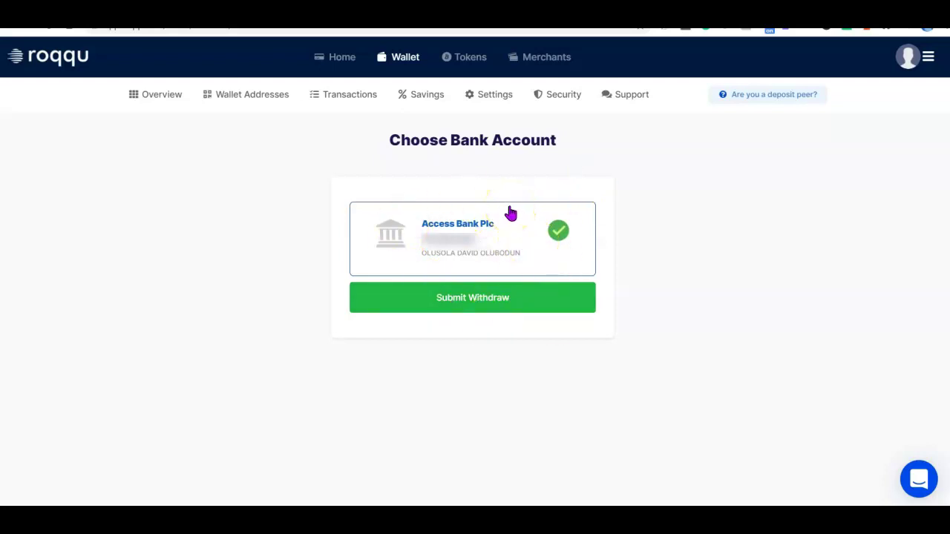
left_click(464, 299)
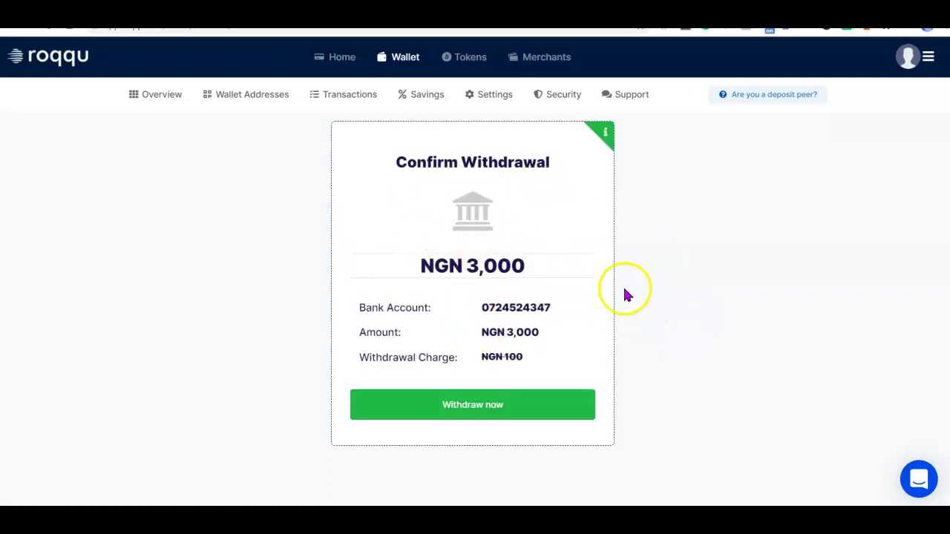
left_click(481, 408)
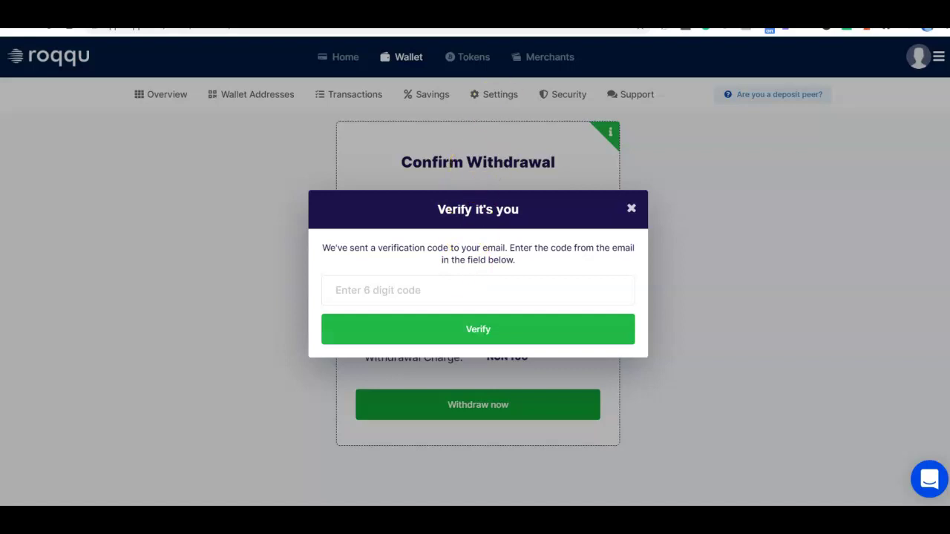
Fetch Roqqu's new verification email in Gmail, then return to Roqqu's code field
key("ctrl+Tab")
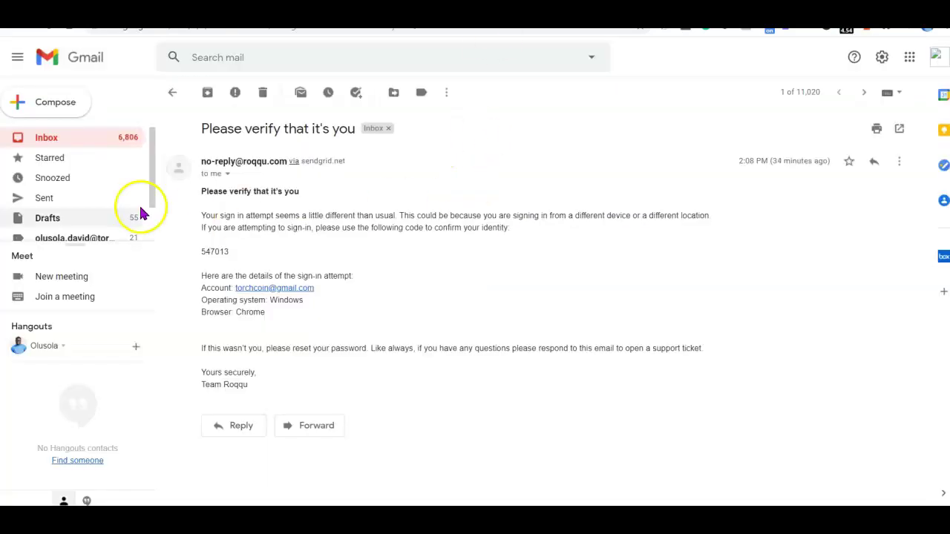
left_click(53, 140)
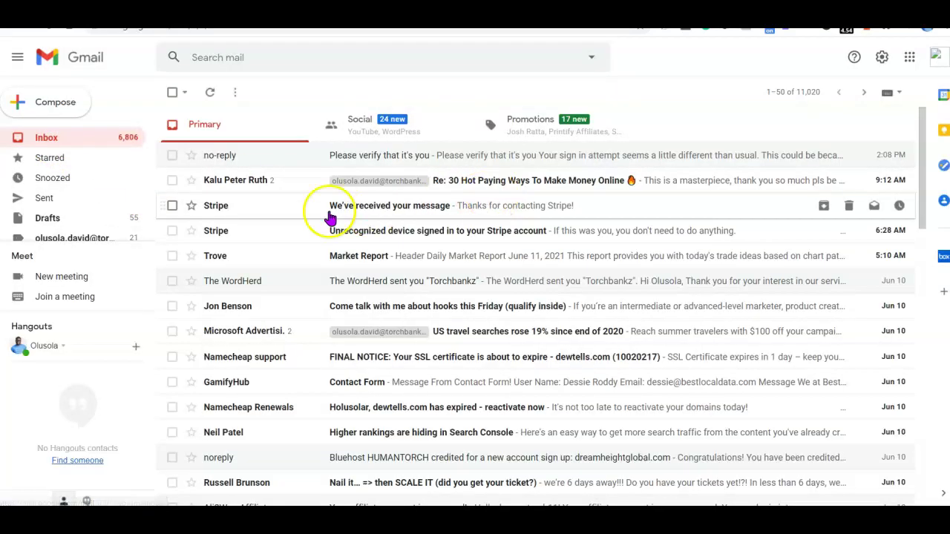
key("F5")
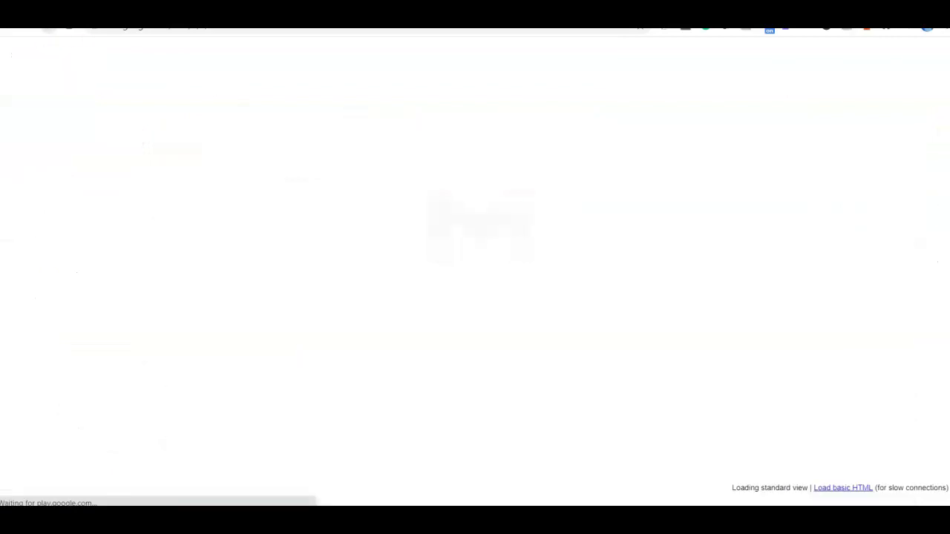
left_click(507, 160)
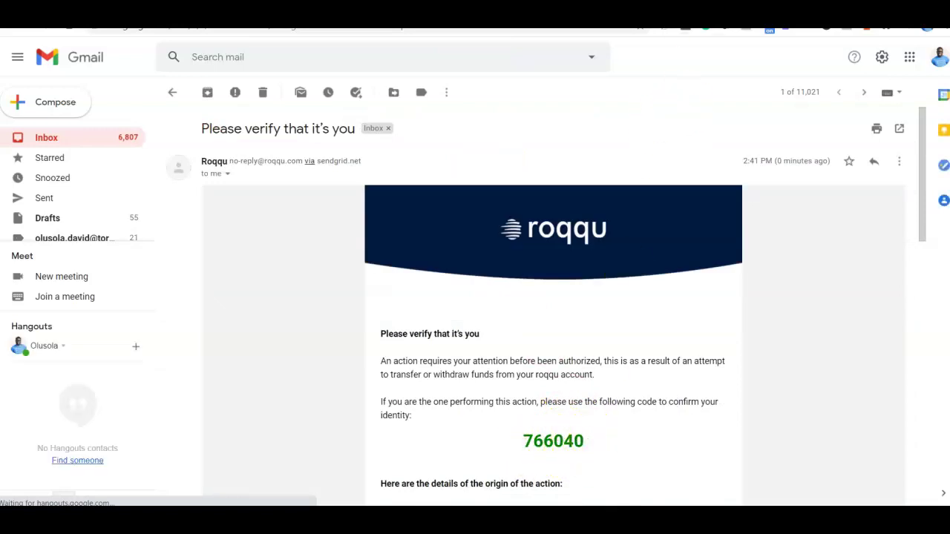
key("ctrl+Tab")
left_click(511, 286)
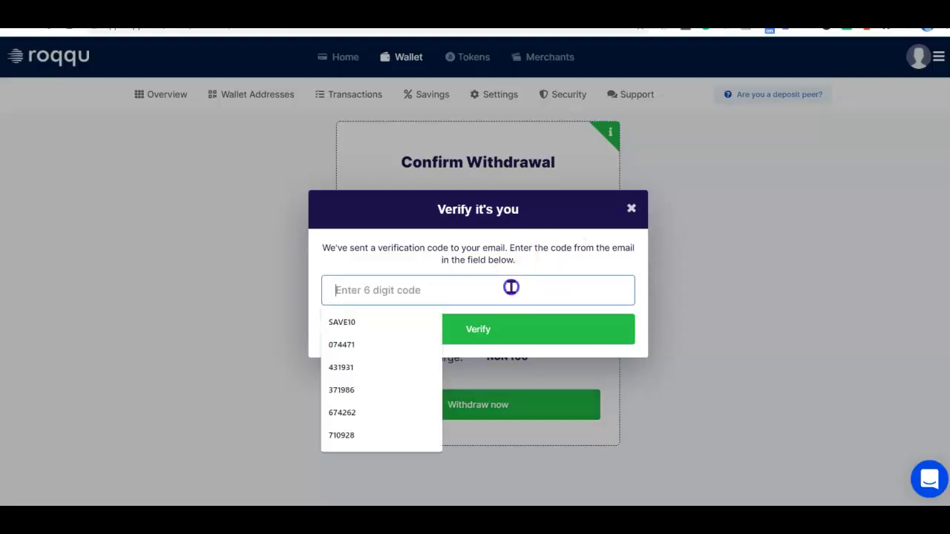
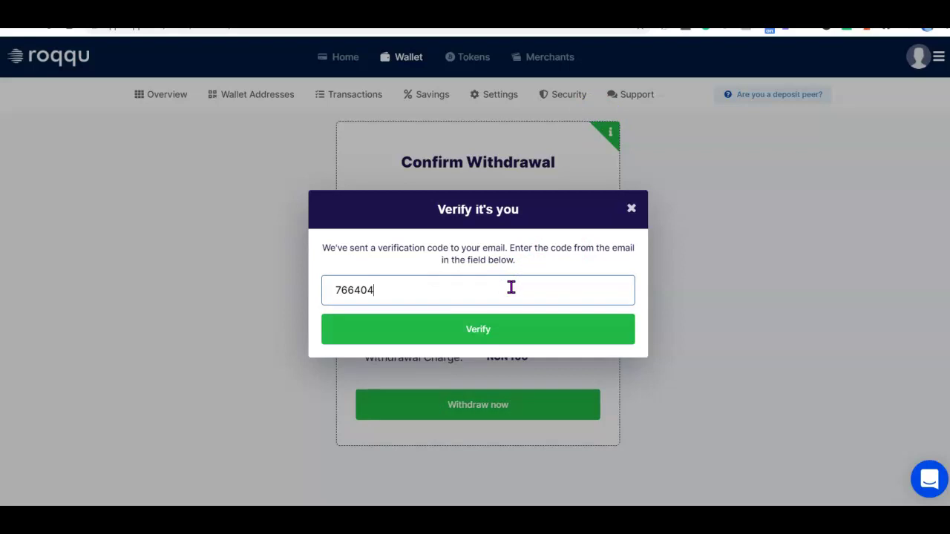
Enter the emailed verification code, submit it, then recheck the code in the email
left_click(479, 334)
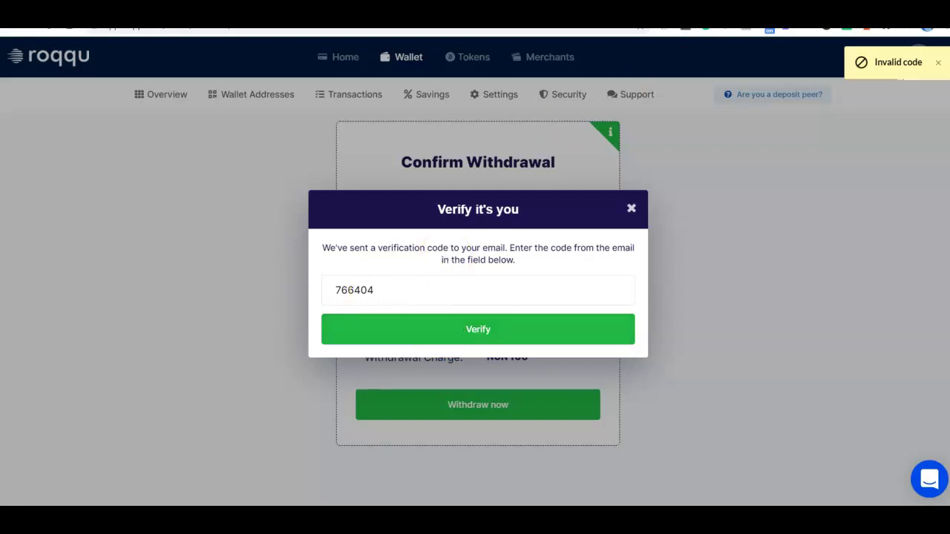
key("ctrl+Tab")
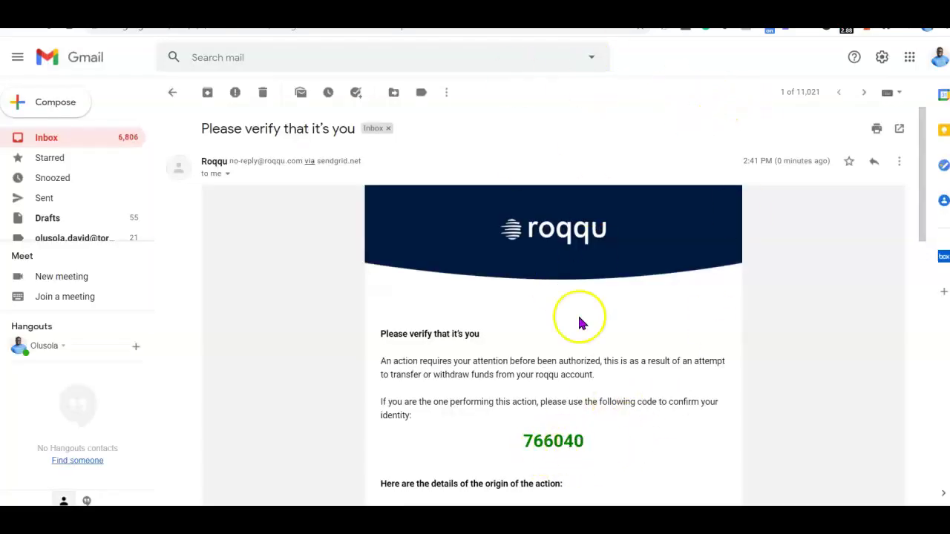
left_click(489, 15)
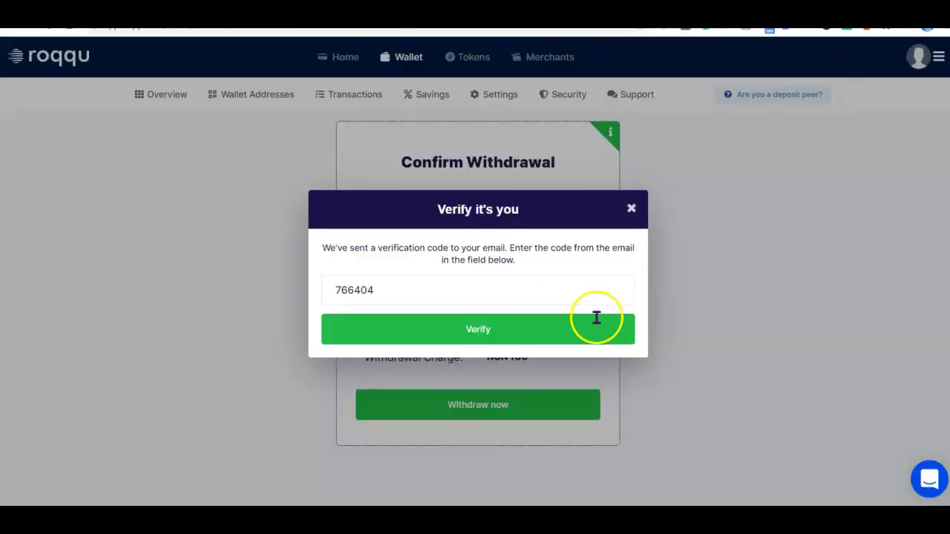
Fix the code's mistyped last digits, resubmit it, and close the verification prompt
left_click(412, 293)
key("BackSpace")
key("BackSpace")
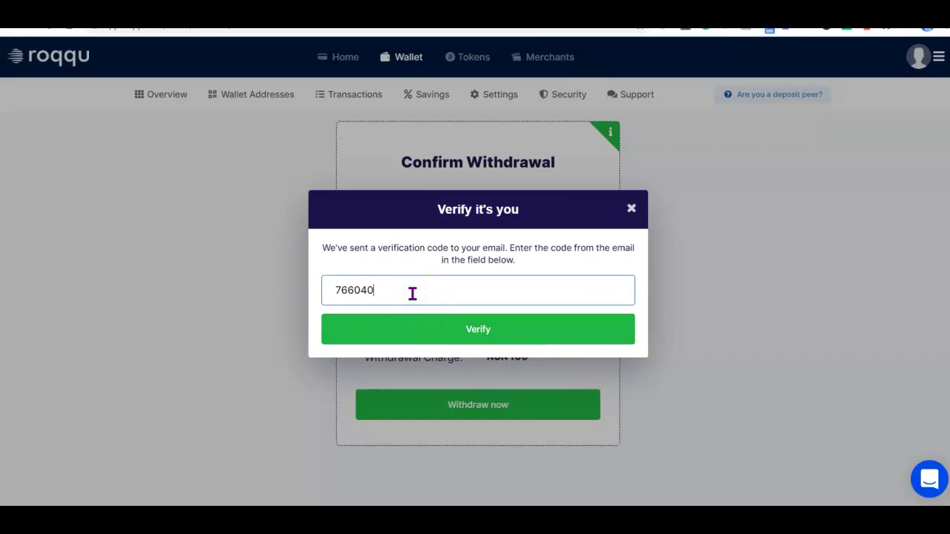
left_click(488, 328)
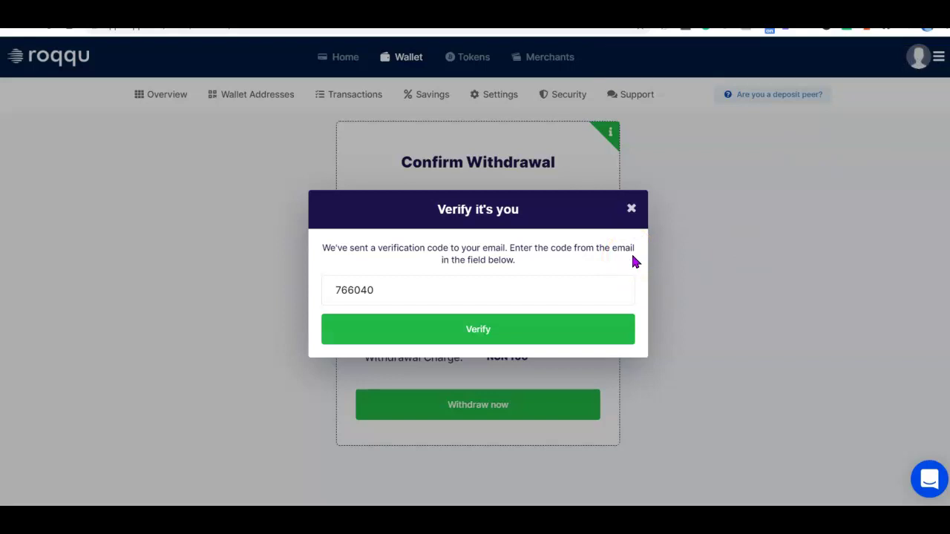
left_click(632, 210)
left_click(632, 210)
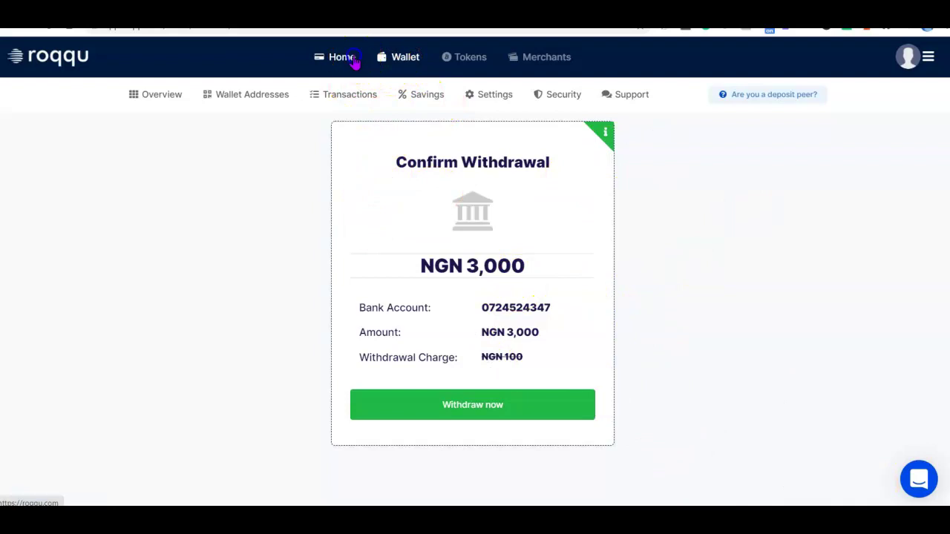
Go from the Roqqu home page to the wallet overview
left_click(352, 60)
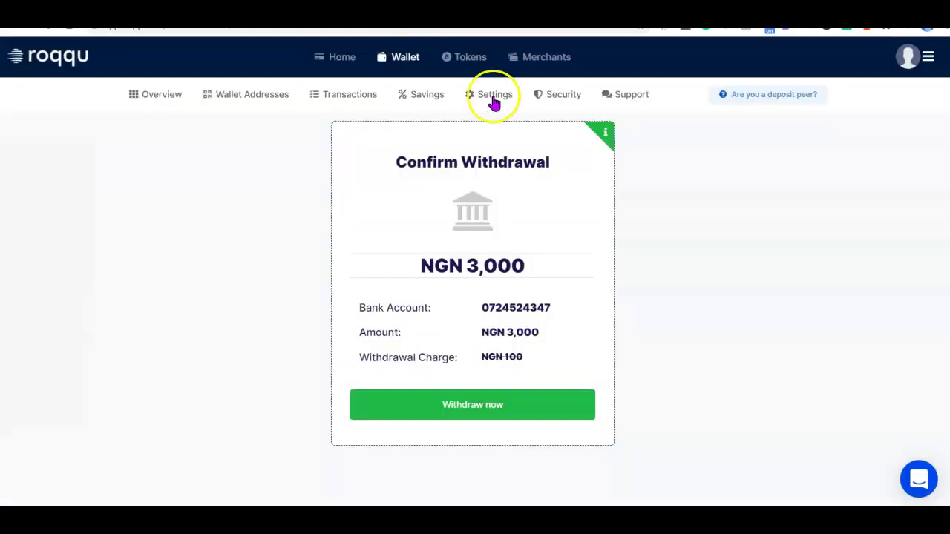
left_click(408, 58)
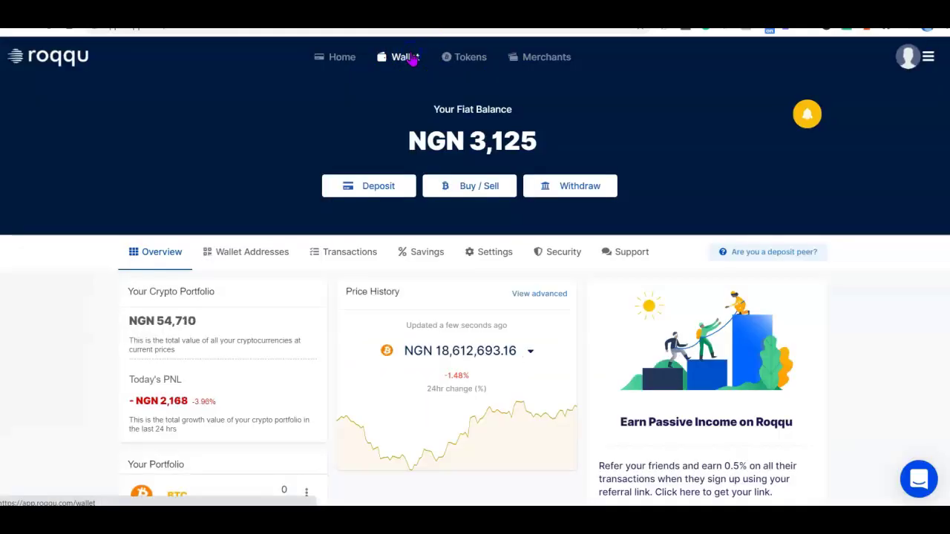
scroll(470, 167, "down", 1)
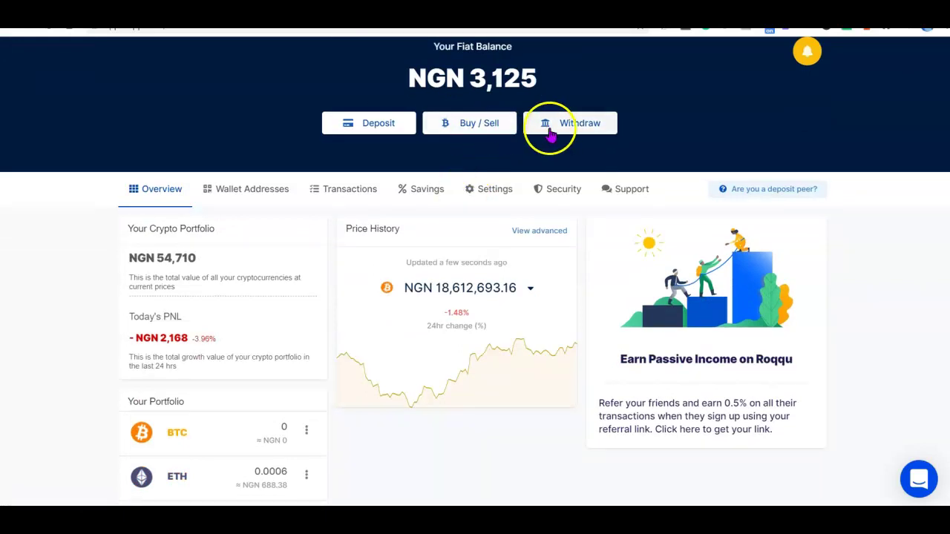
Look through the Withdraw to Wallet P2P form for naira, then return to Wallet
left_click(562, 124)
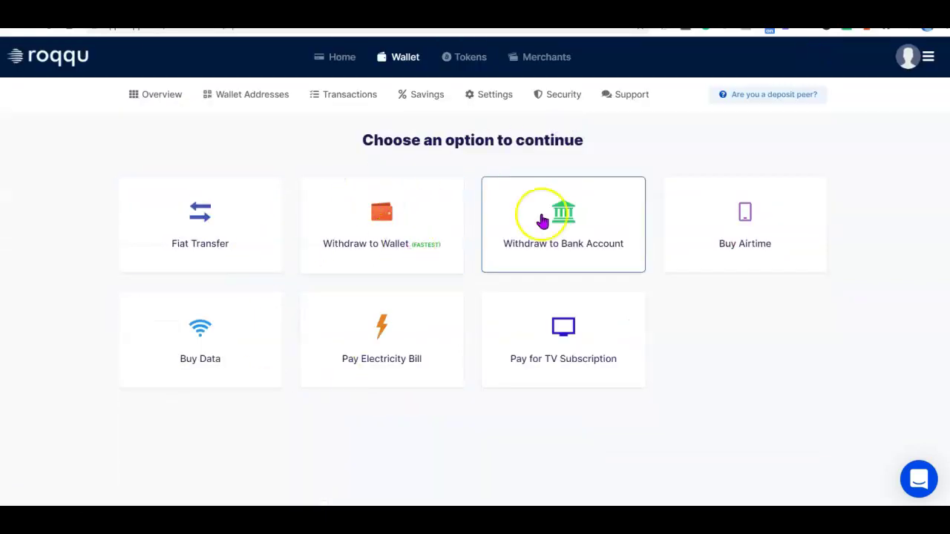
left_click(381, 227)
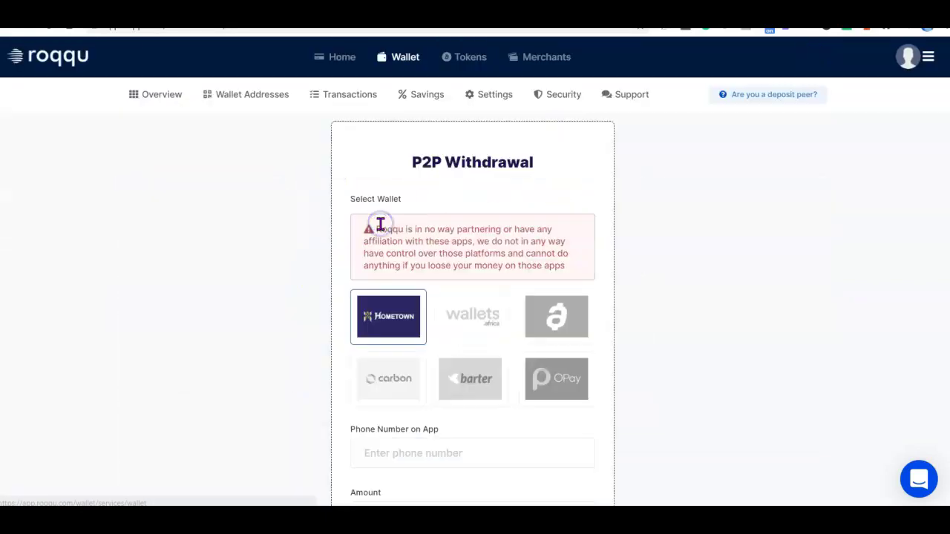
scroll(621, 269, "down", 1)
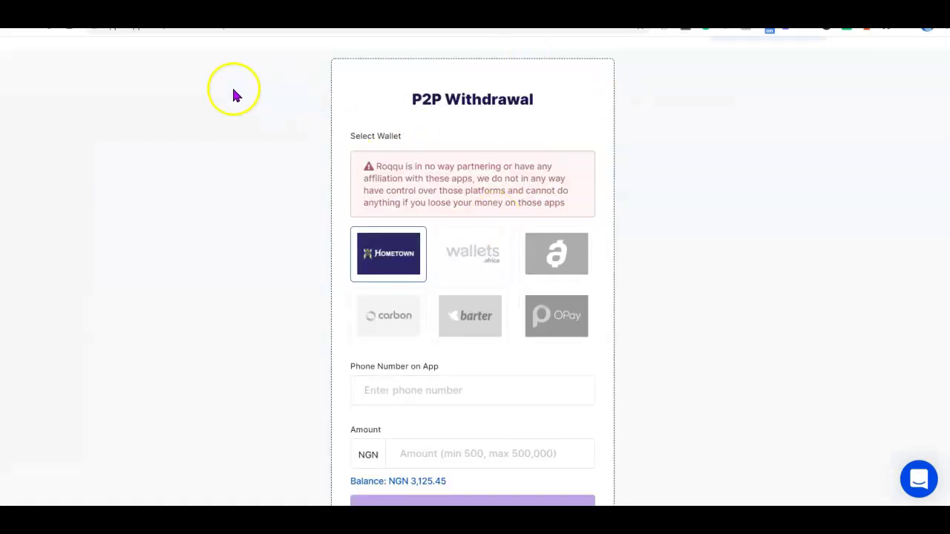
scroll(233, 95, "up", 3)
left_click(406, 58)
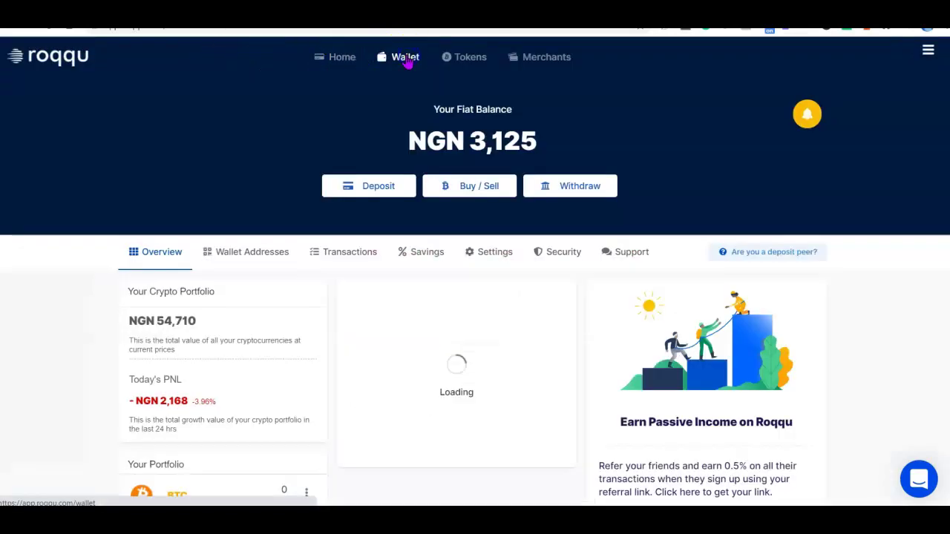